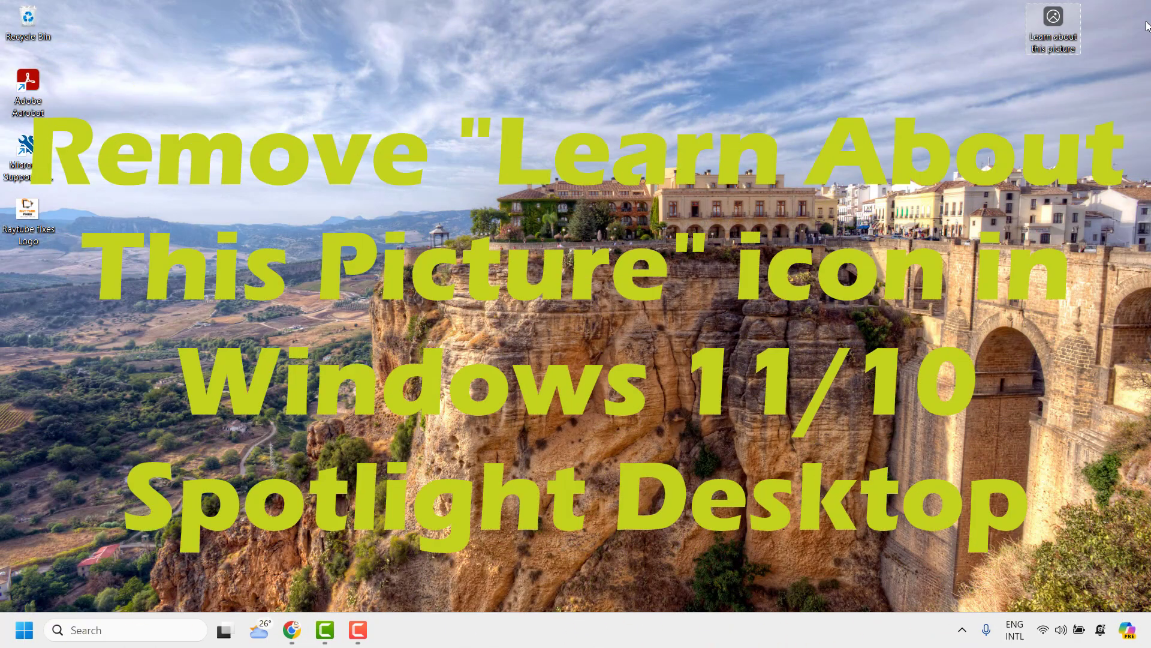
Glance at the Learn about this picture panel, then launch Registry Editor by searching 'regedit'.
double_click(1055, 42)
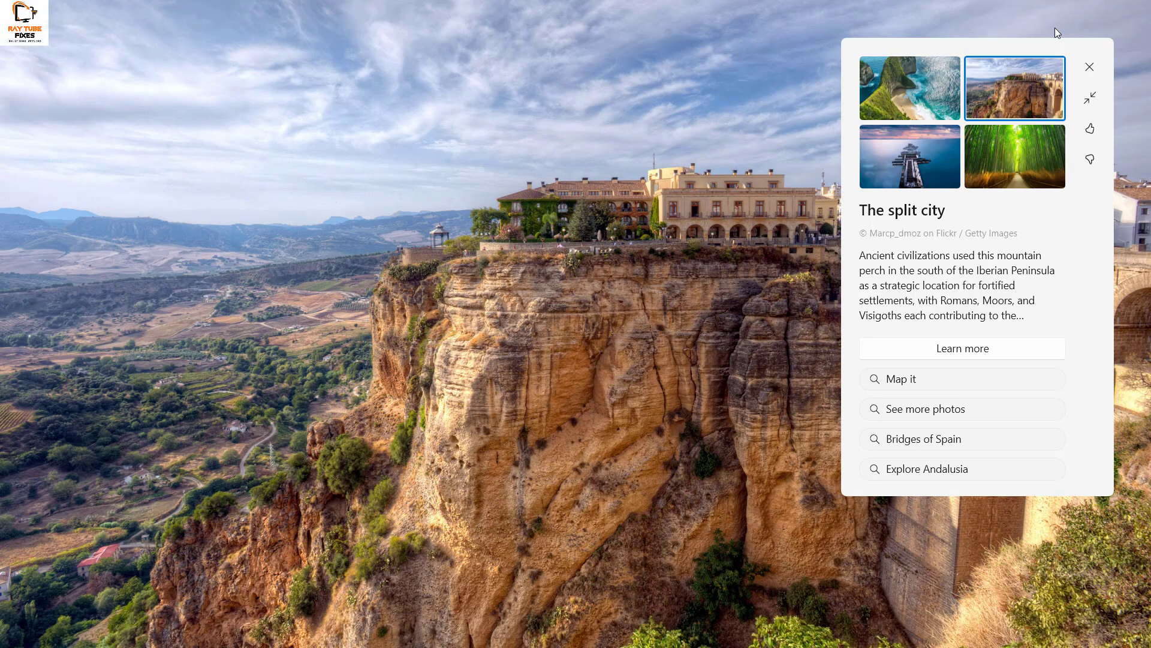
click(764, 107)
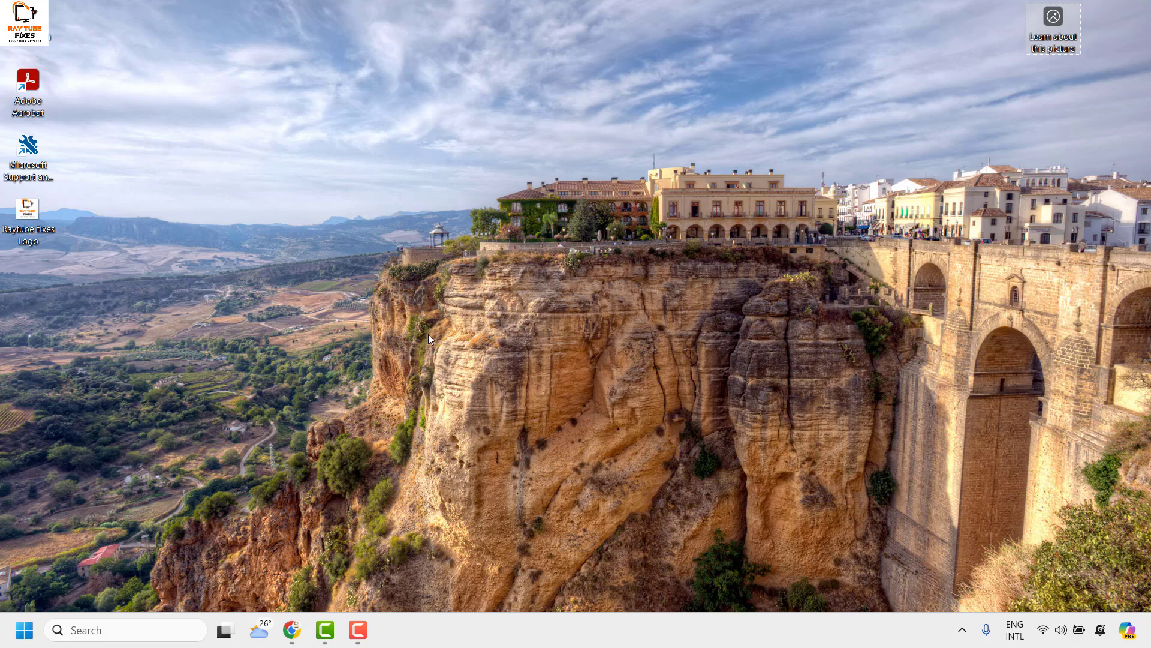
click(120, 631)
text(reged)
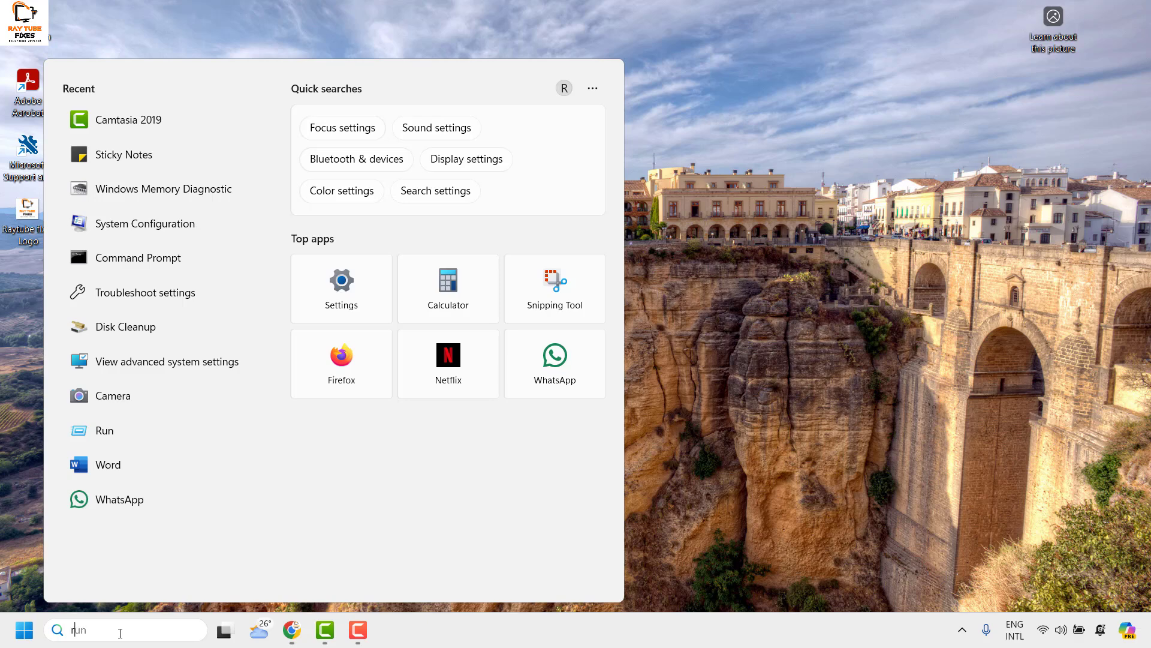
text(it)
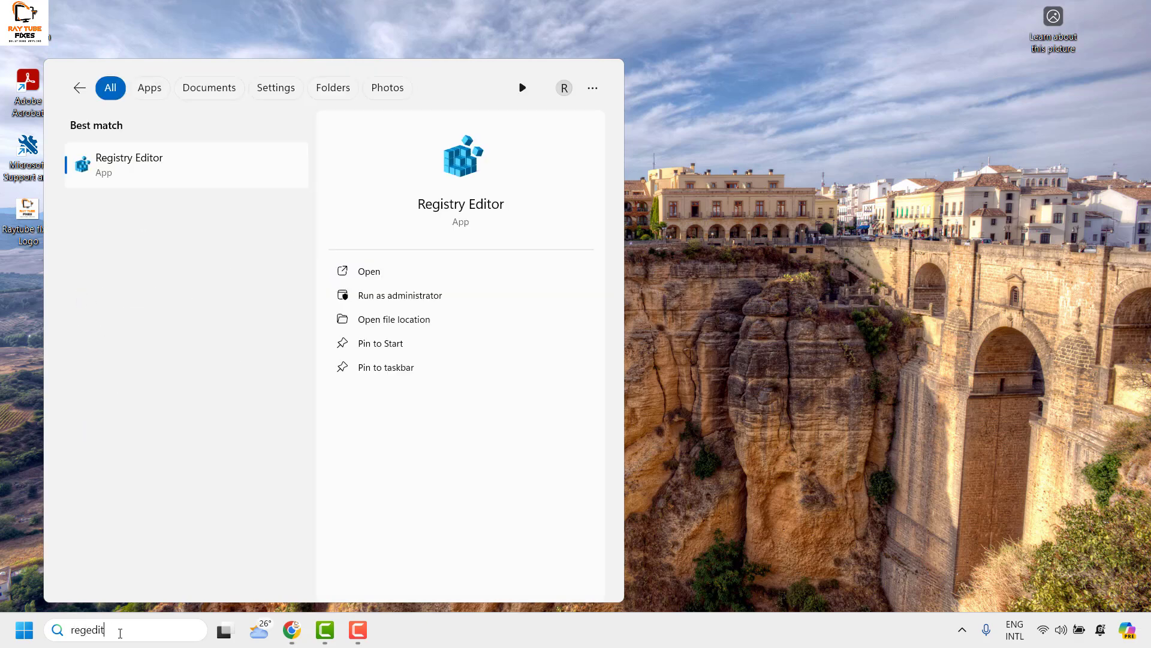
click(164, 159)
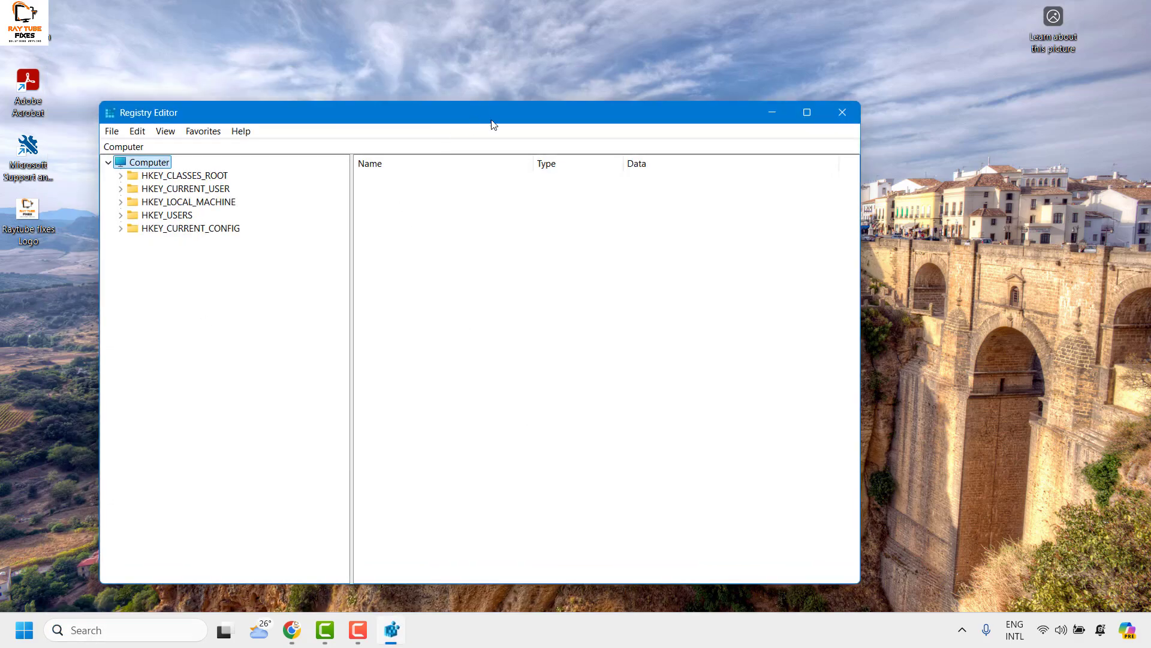
Center the Registry Editor window and briefly expand then collapse HKEY_LOCAL_MACHINE and HKEY_CURRENT_USER.
drag(510, 123, 624, 96)
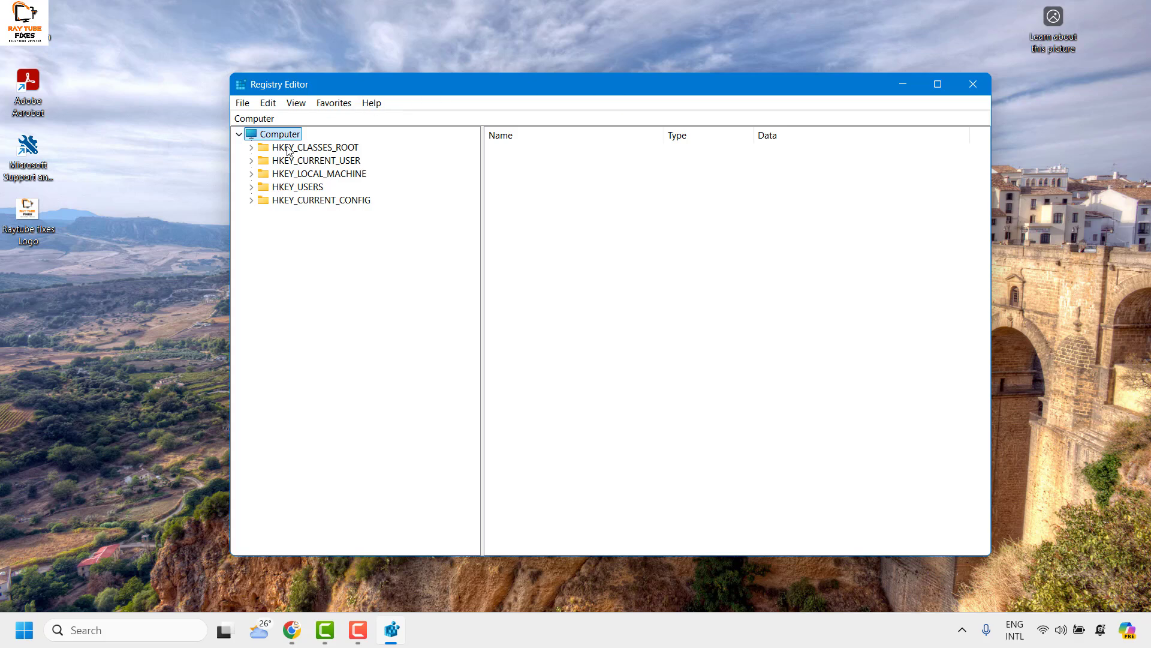
click(251, 174)
click(251, 173)
click(251, 173)
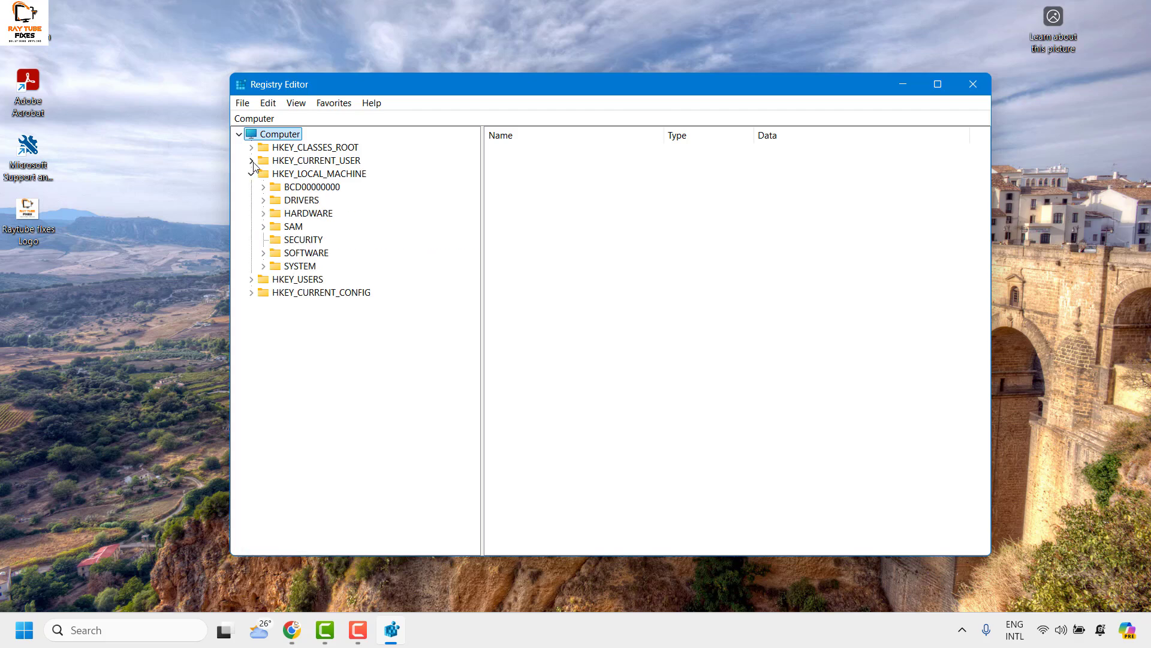
click(251, 160)
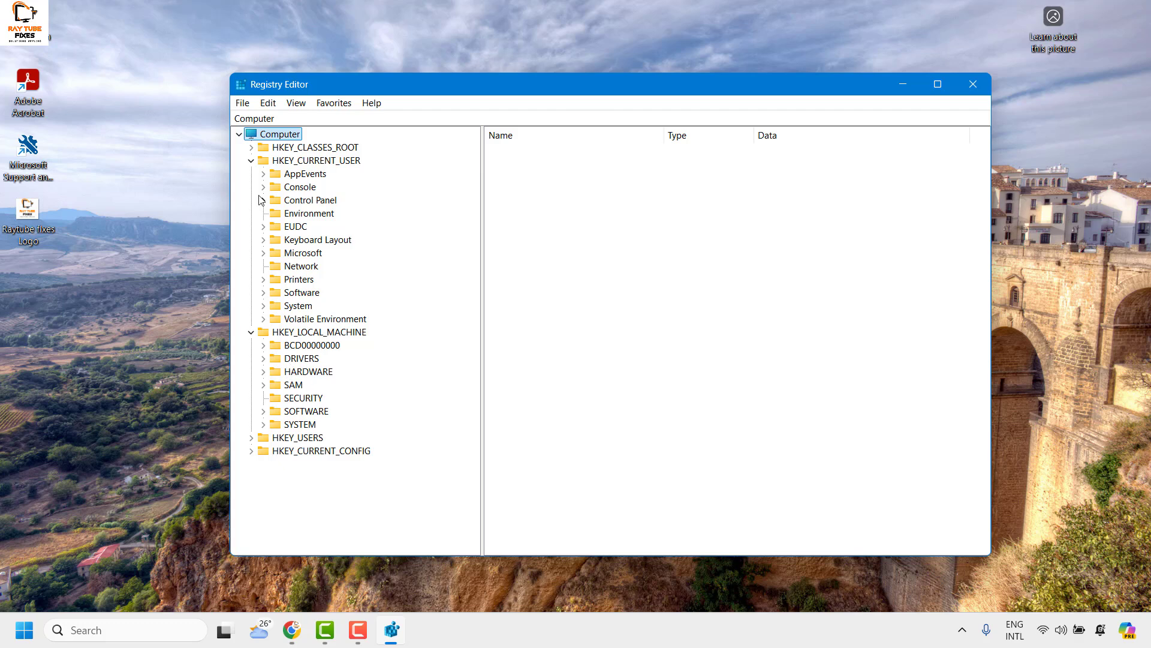
click(251, 160)
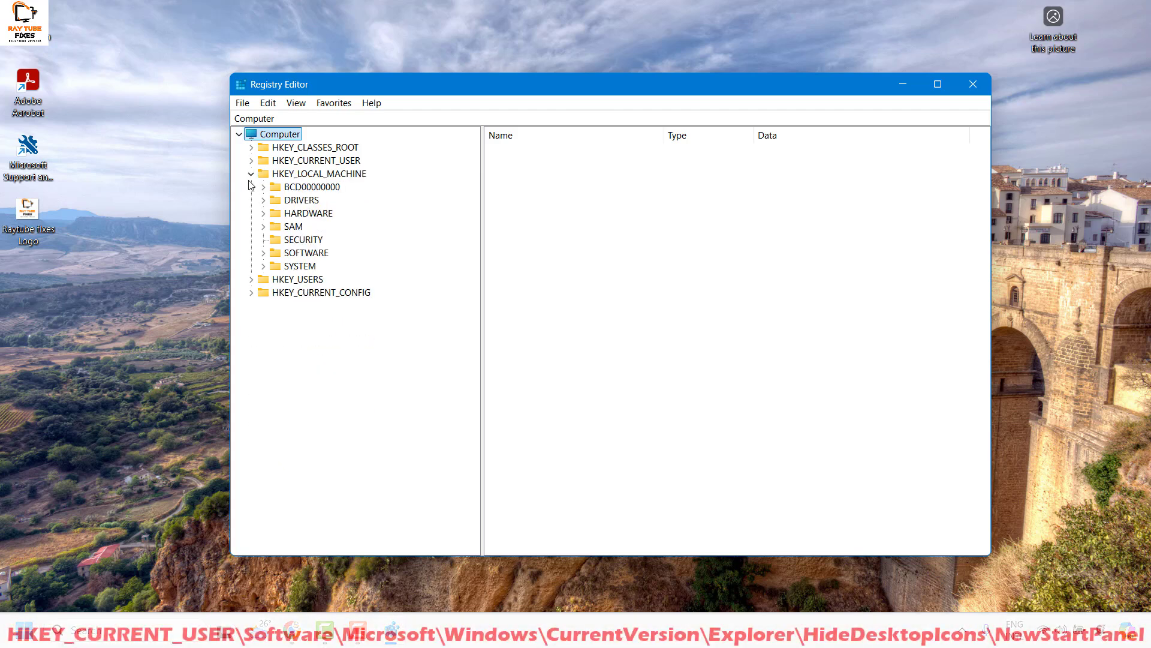
click(251, 173)
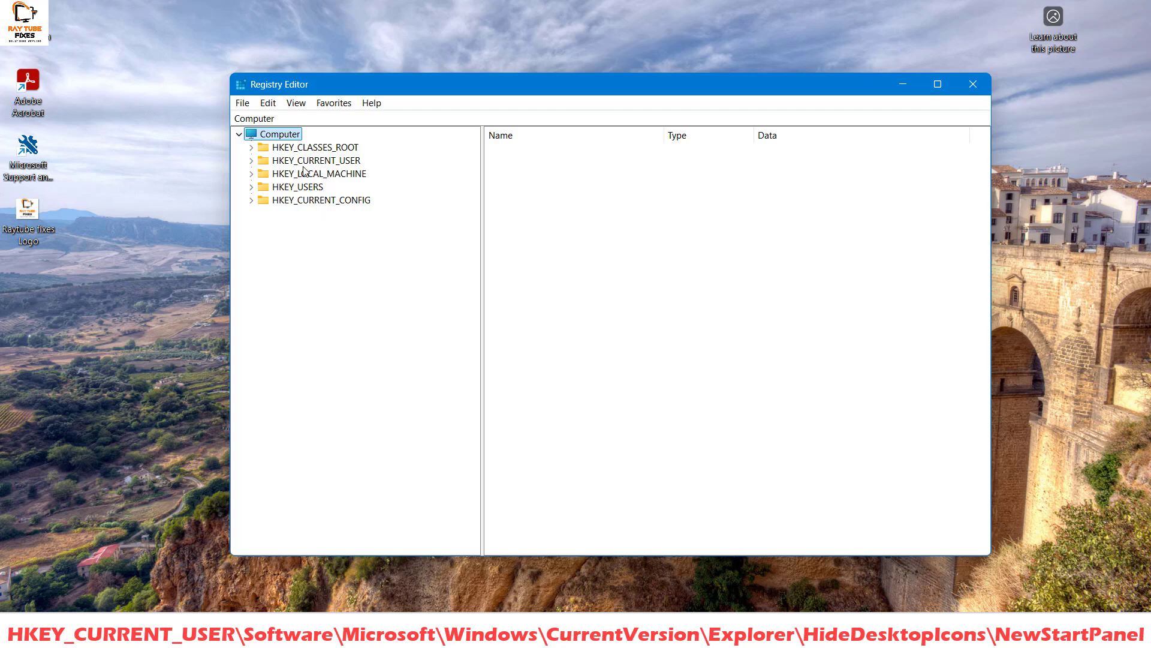
Expand HKEY_CURRENT_USER\Software\Microsoft\Windows\CurrentVersion in the key tree.
click(252, 160)
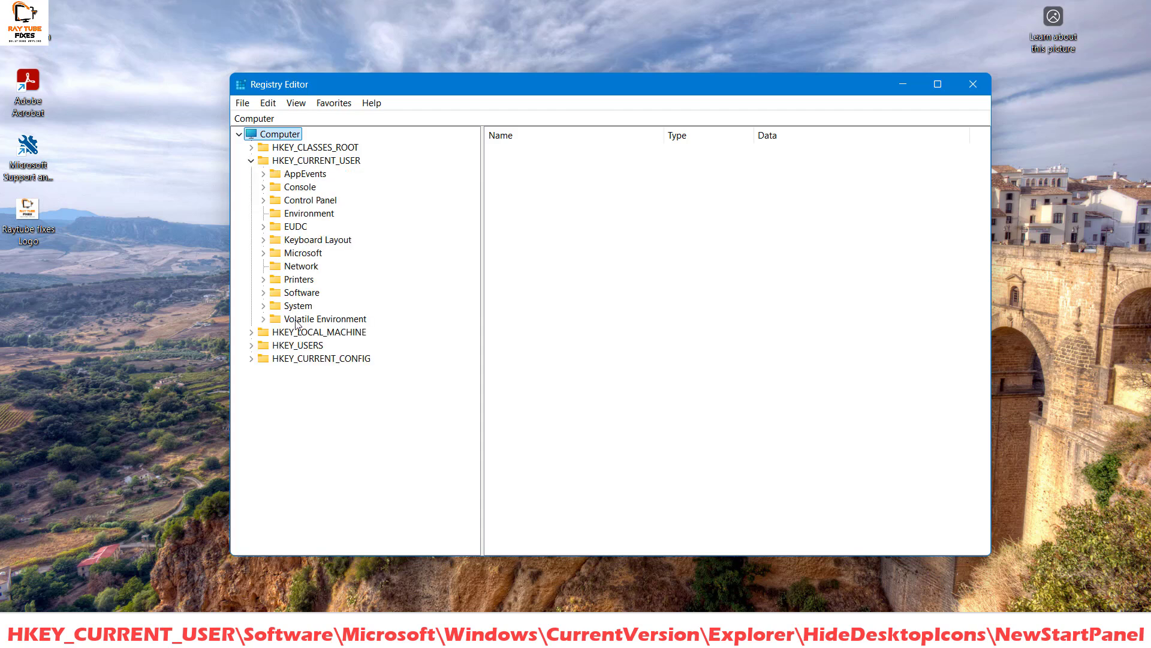
click(263, 292)
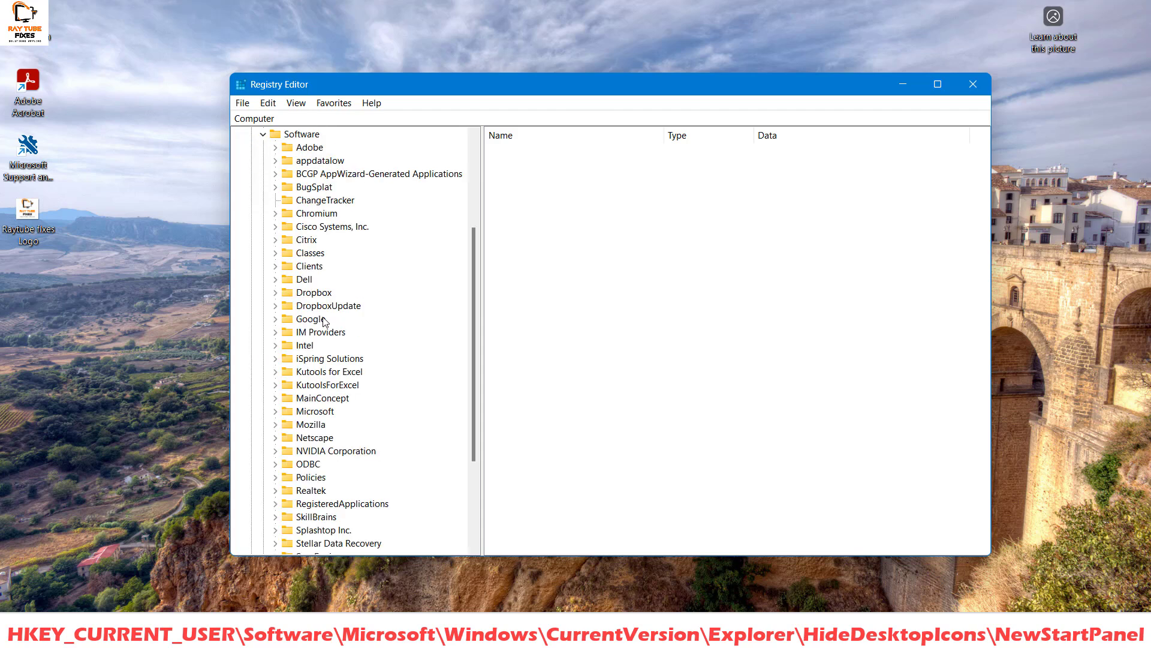
scroll(323, 321, down, 3)
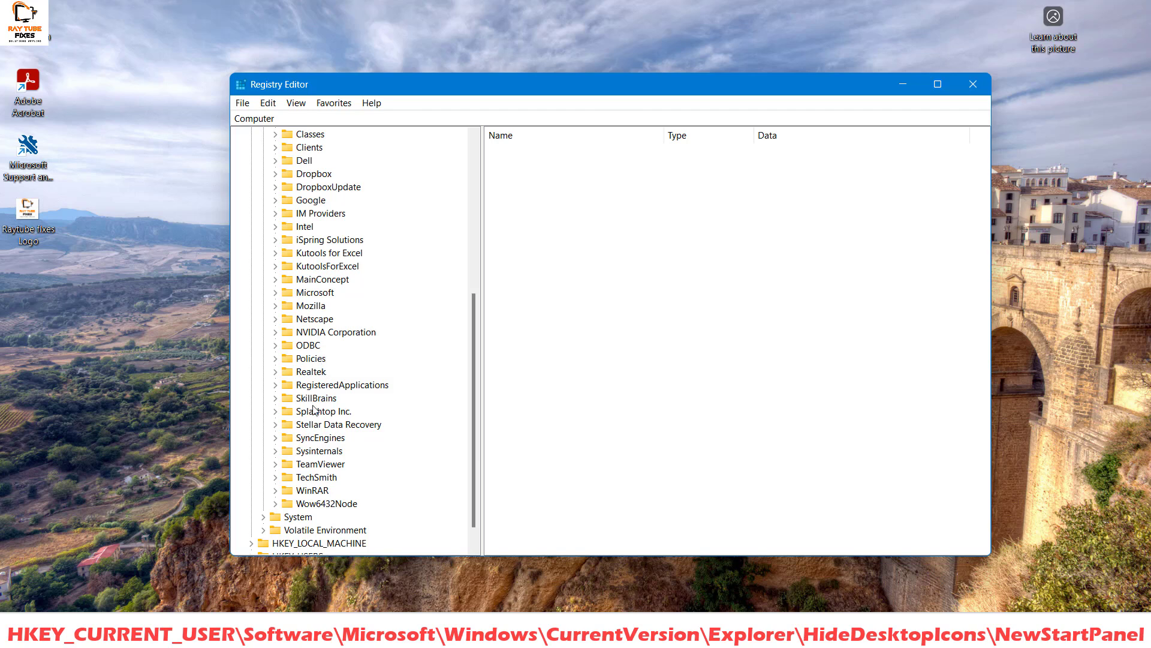
click(275, 292)
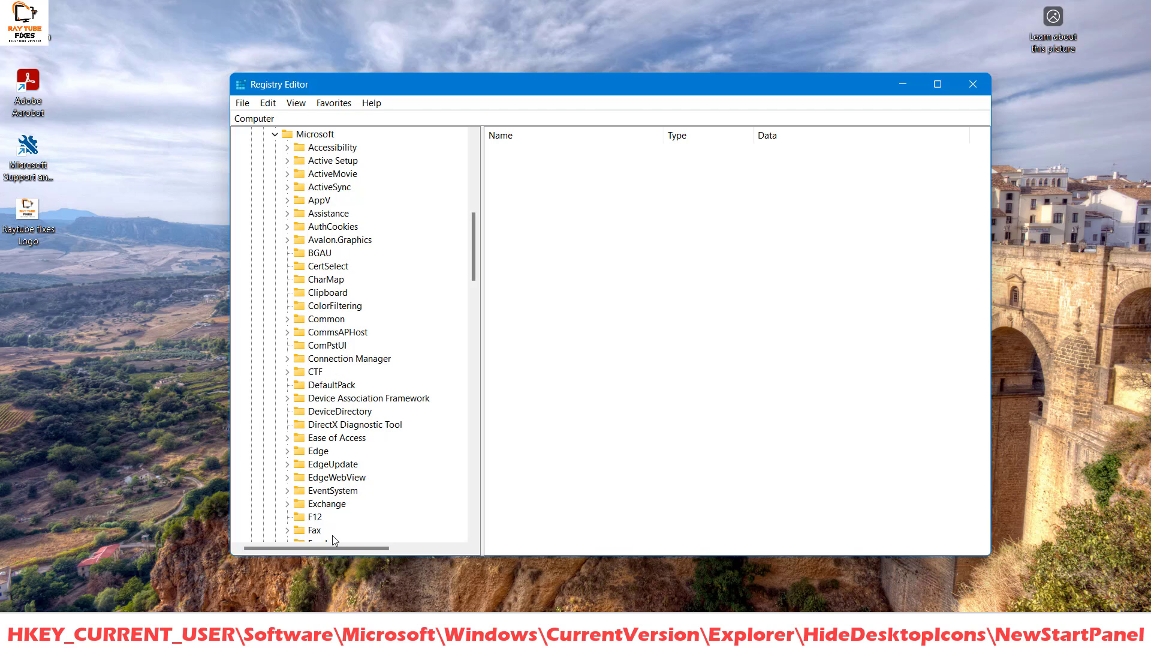
click(327, 477)
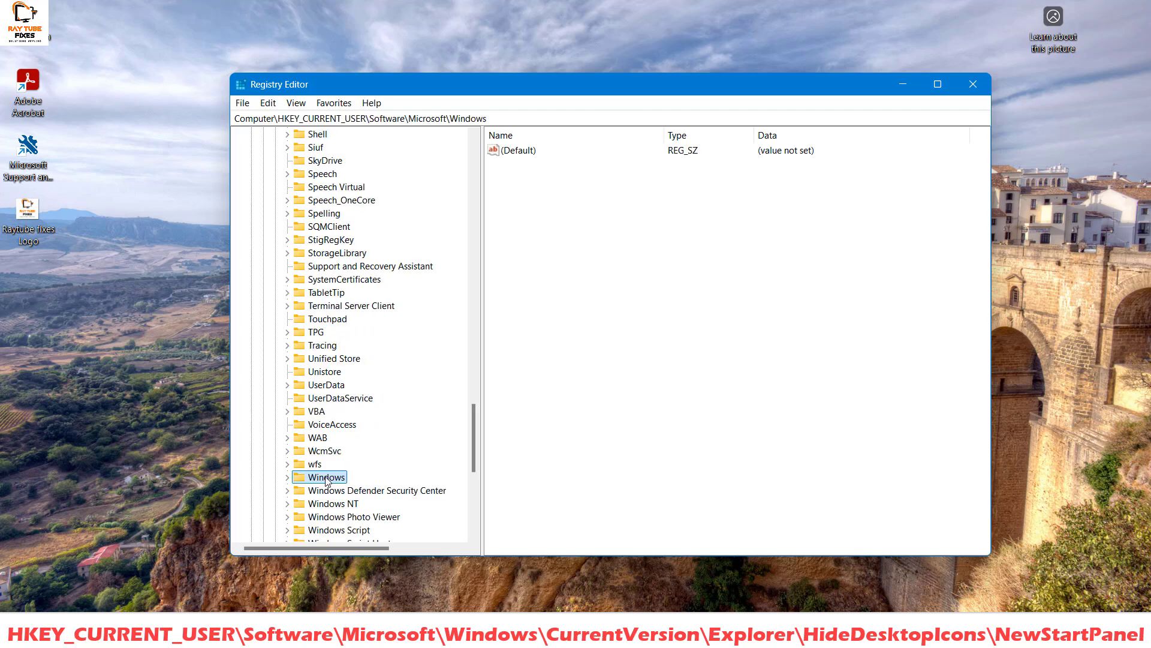
key(Right)
key(Down)
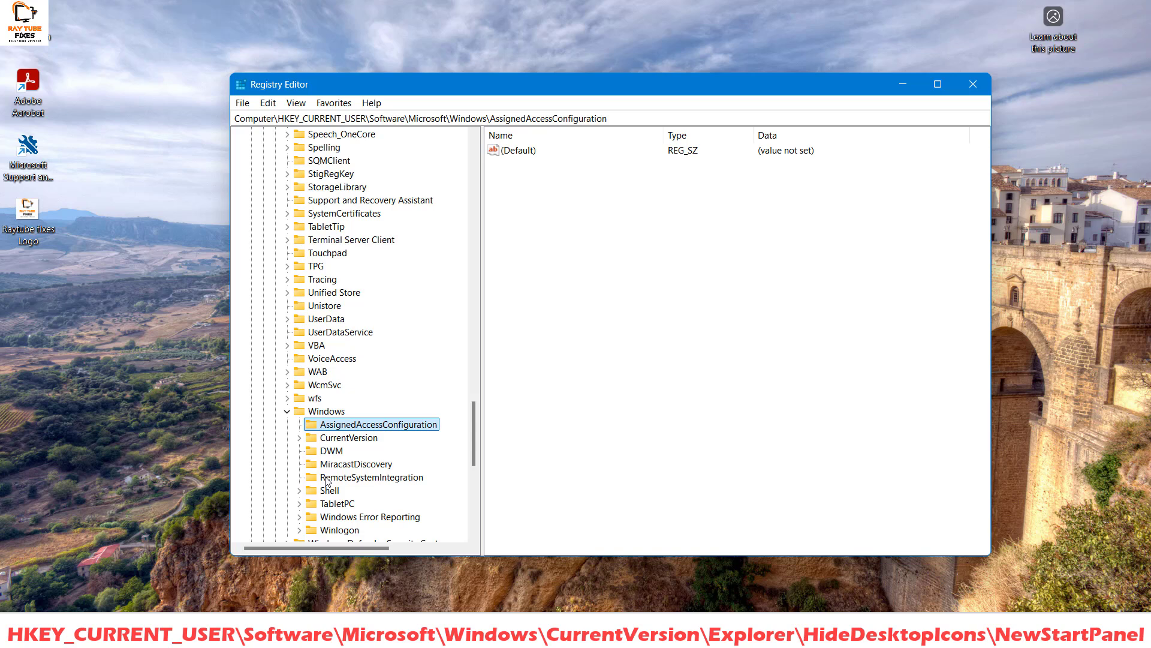
key(Down)
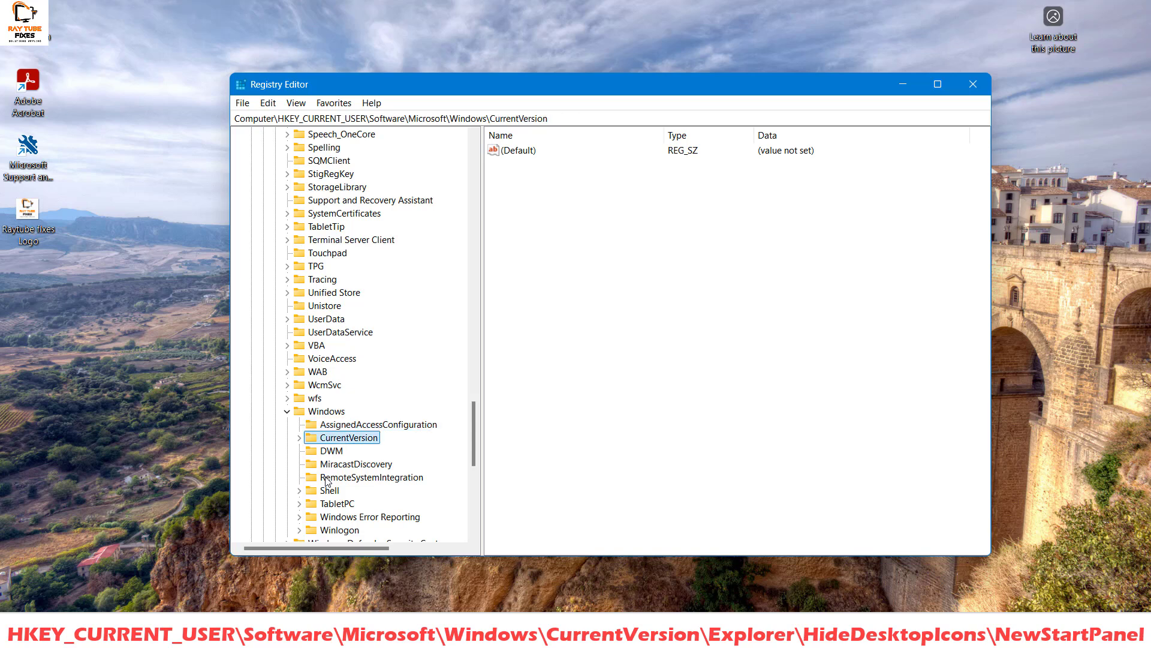
key(Right)
Jump to Explorer, then to HideDesktopIcons, and expand it to show ClassicStartMenu and NewStartPanel.
key(Down)
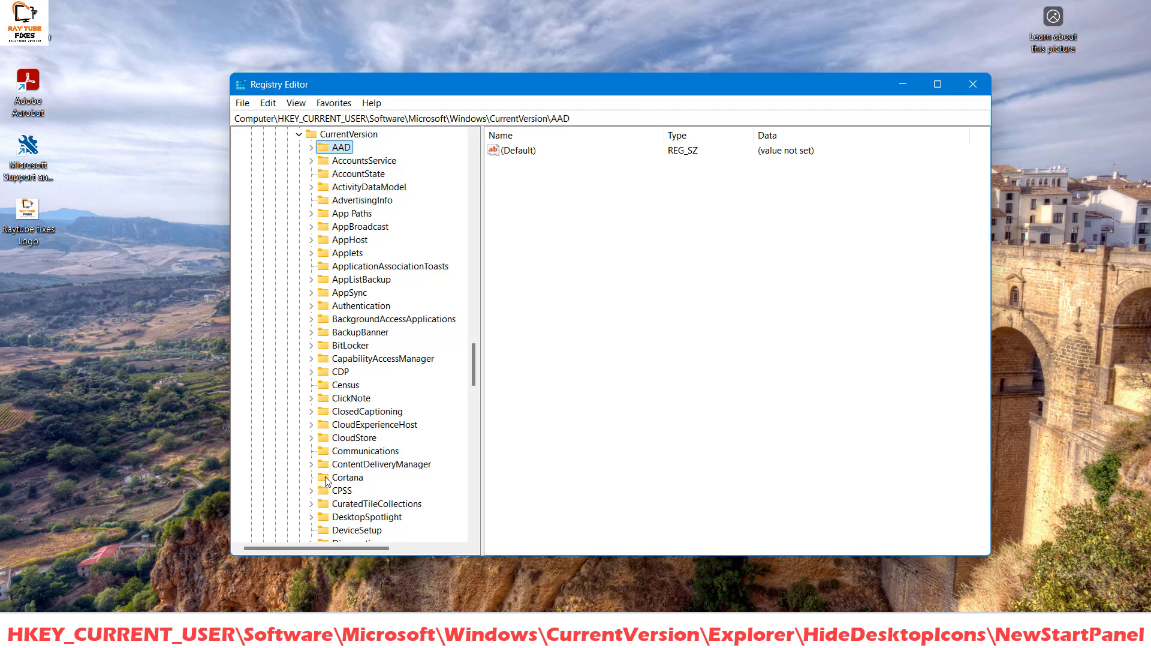
text(explorer)
key(Right)
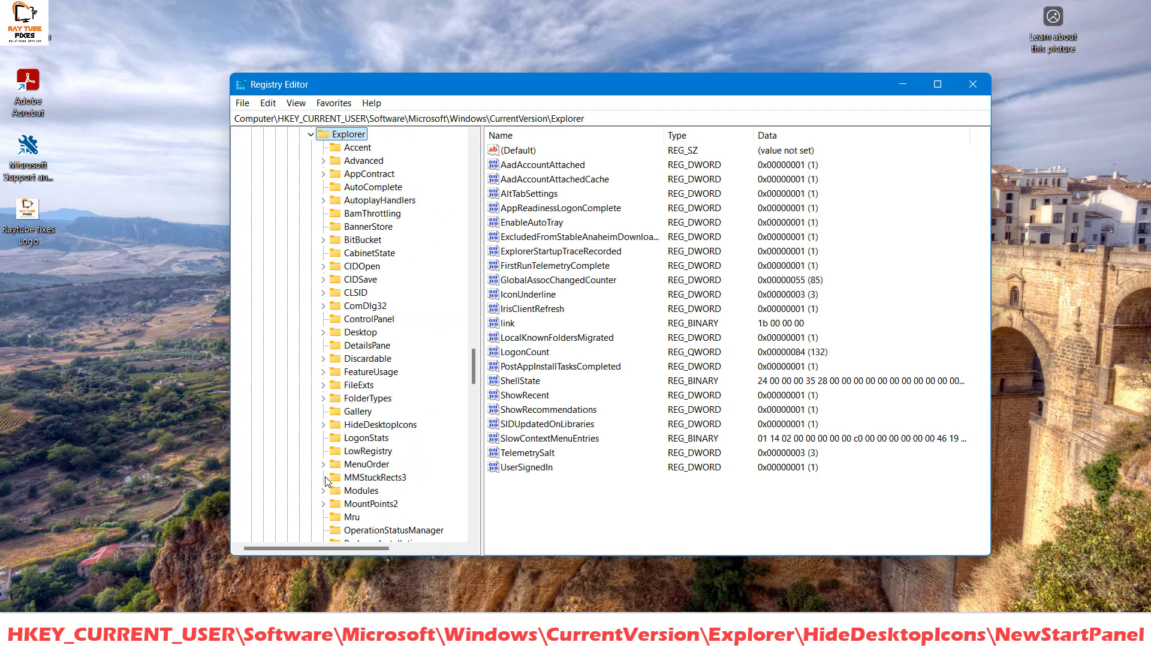
key(Down)
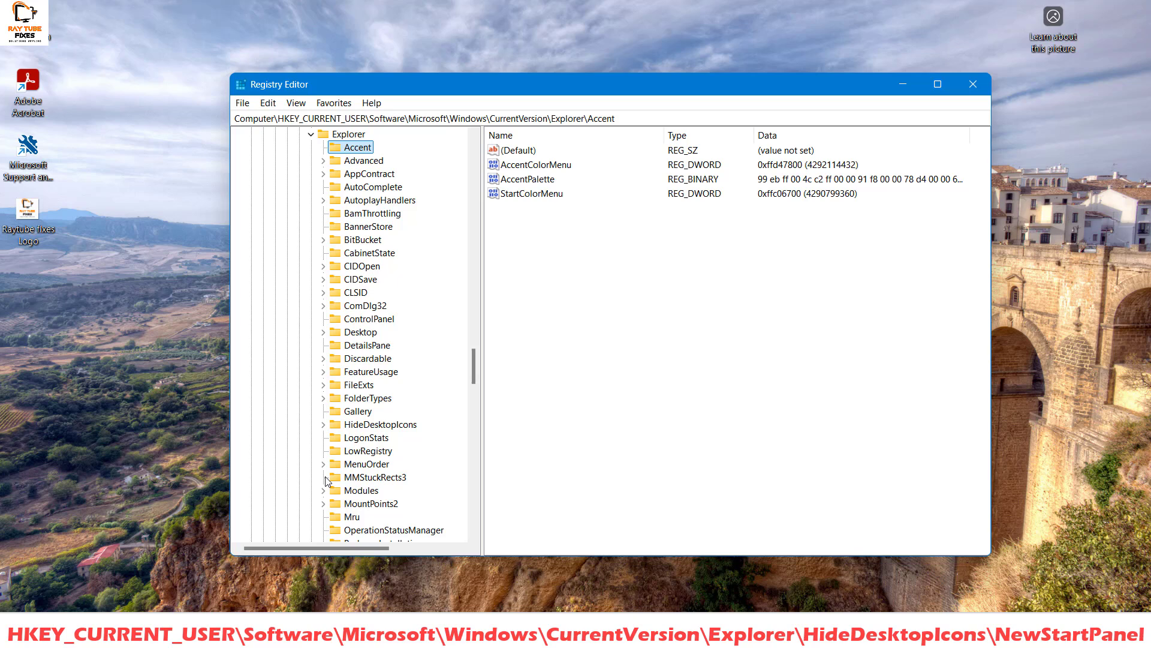
text(hide)
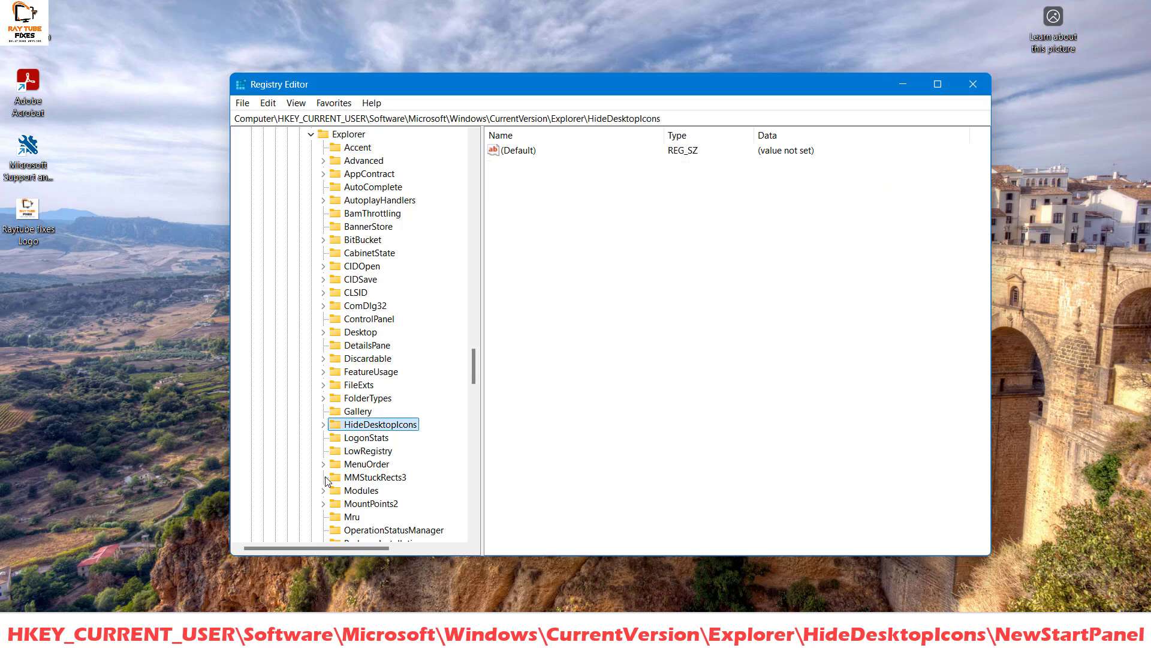
key(Right)
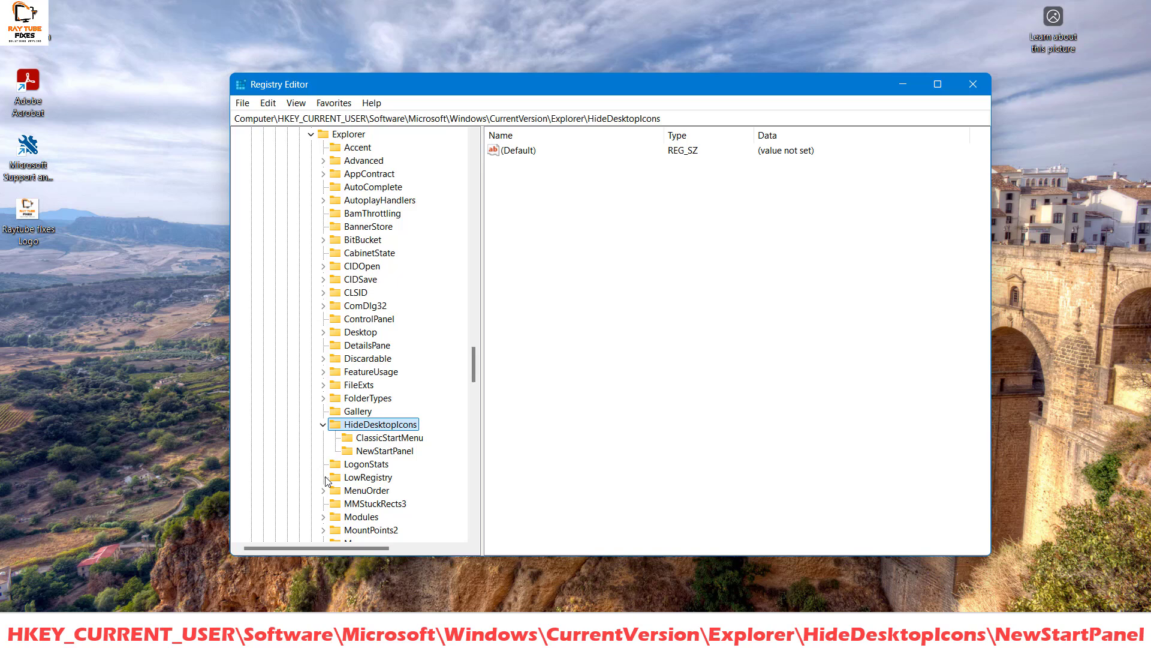
Under NewStartPanel, set the {2cc5ca98-6485-489a-920e-b3e88a6ccce3} DWORD to 1 and minimize Registry Editor.
key(Down)
key(Down)
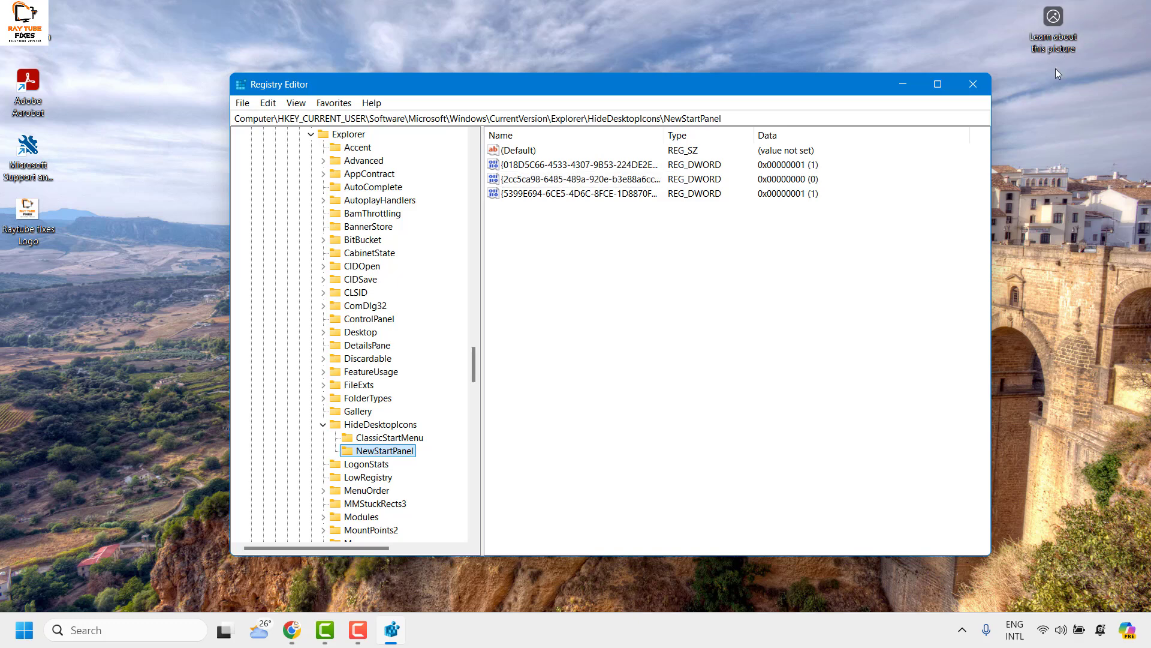
double_click(535, 181)
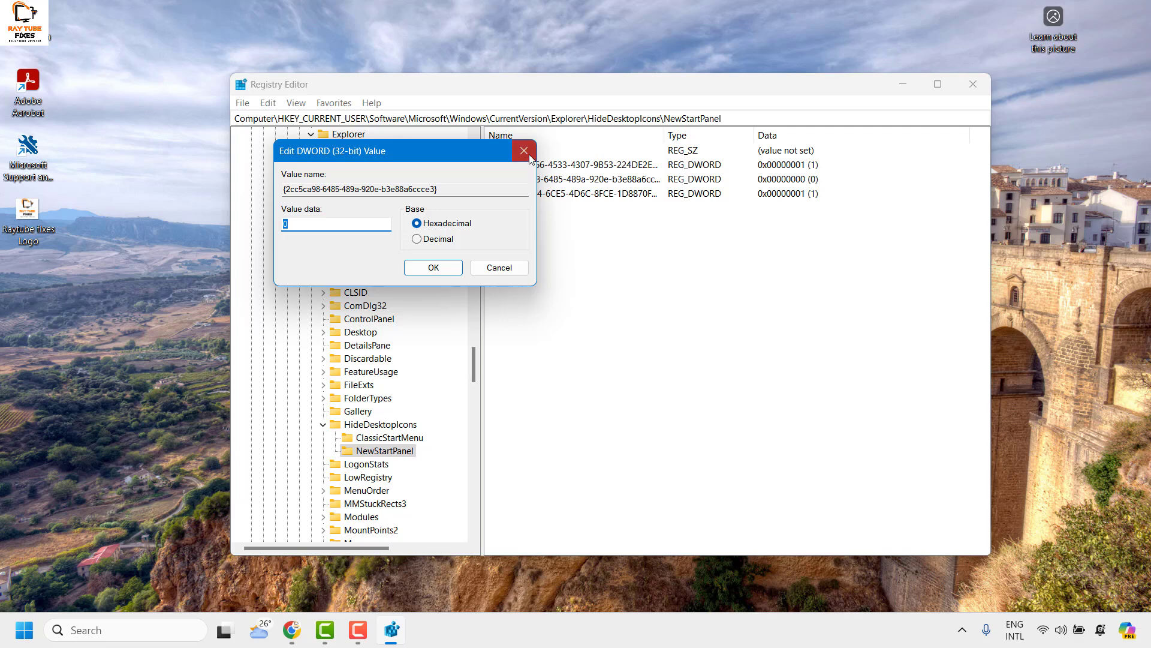
click(530, 159)
double_click(534, 179)
text(1)
click(433, 268)
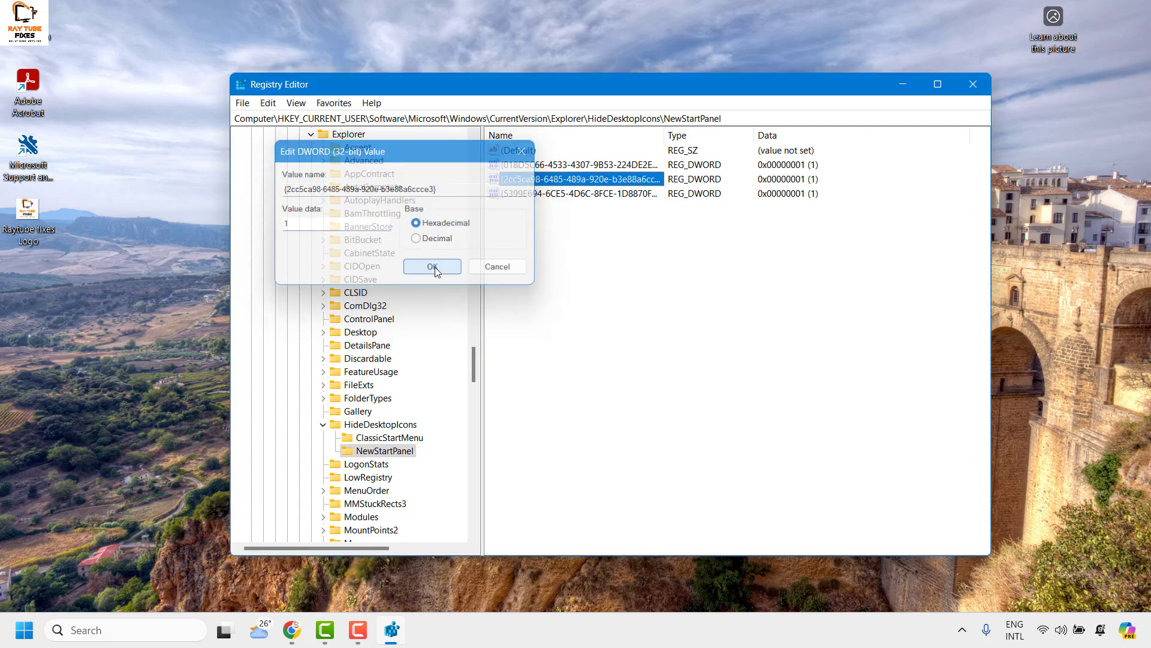
click(903, 84)
Refresh the desktop so the Learn about this picture icon disappears.
right_click(511, 99)
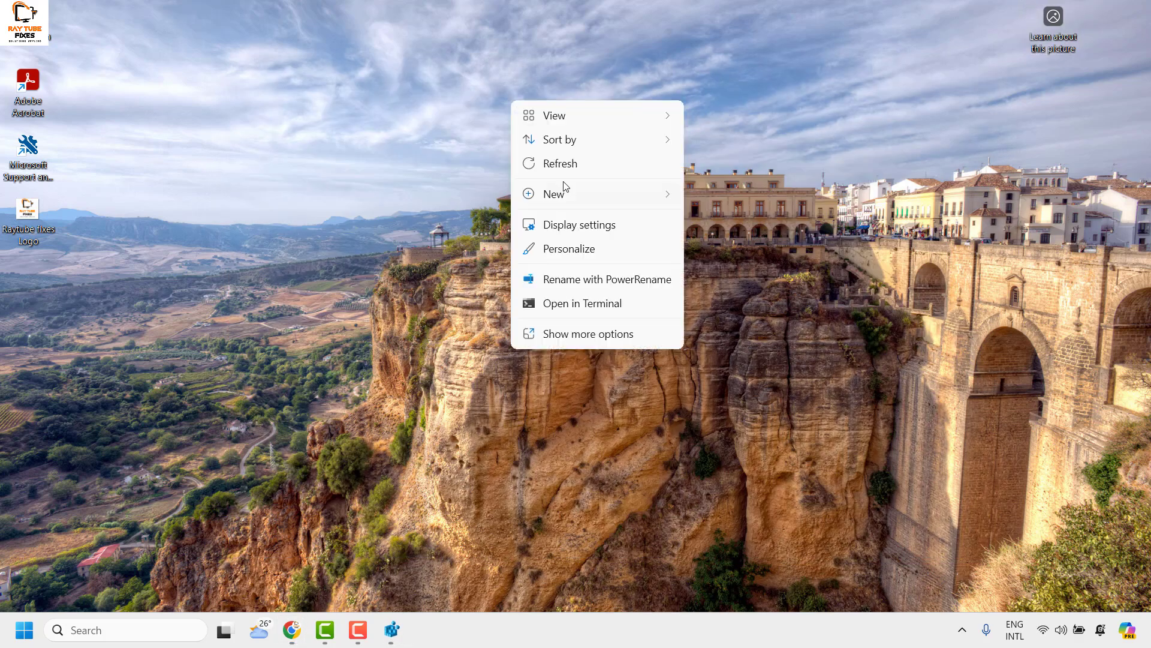
click(565, 163)
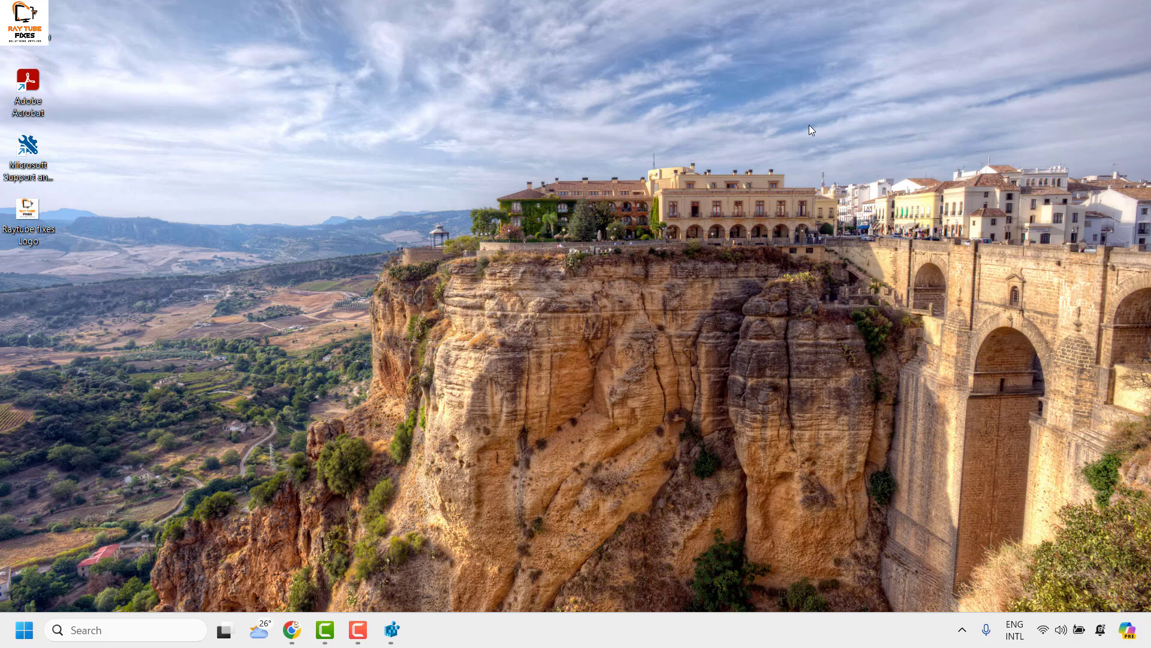
Open Settings to the Personalization > Background page.
right_click(27, 639)
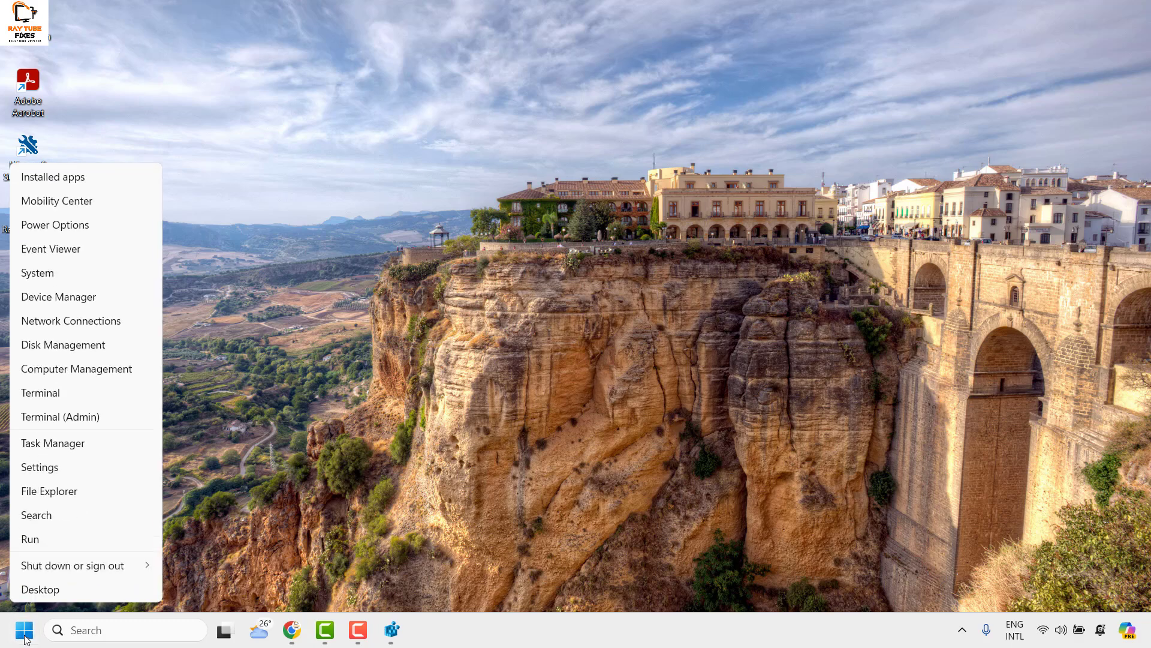
click(59, 465)
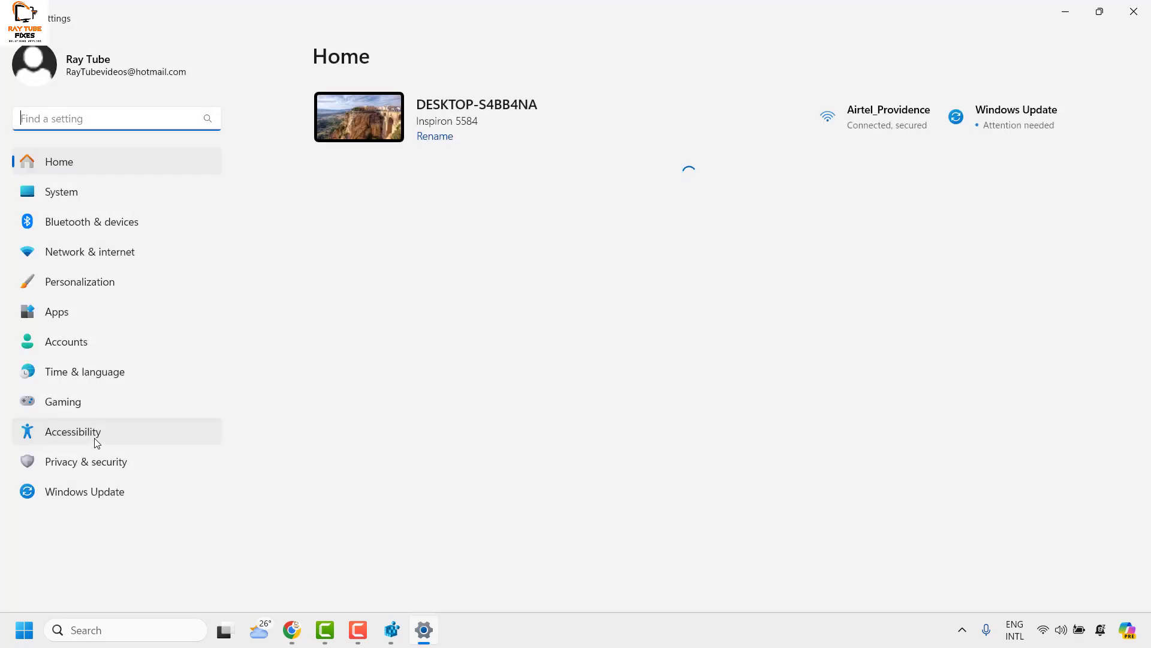
click(71, 284)
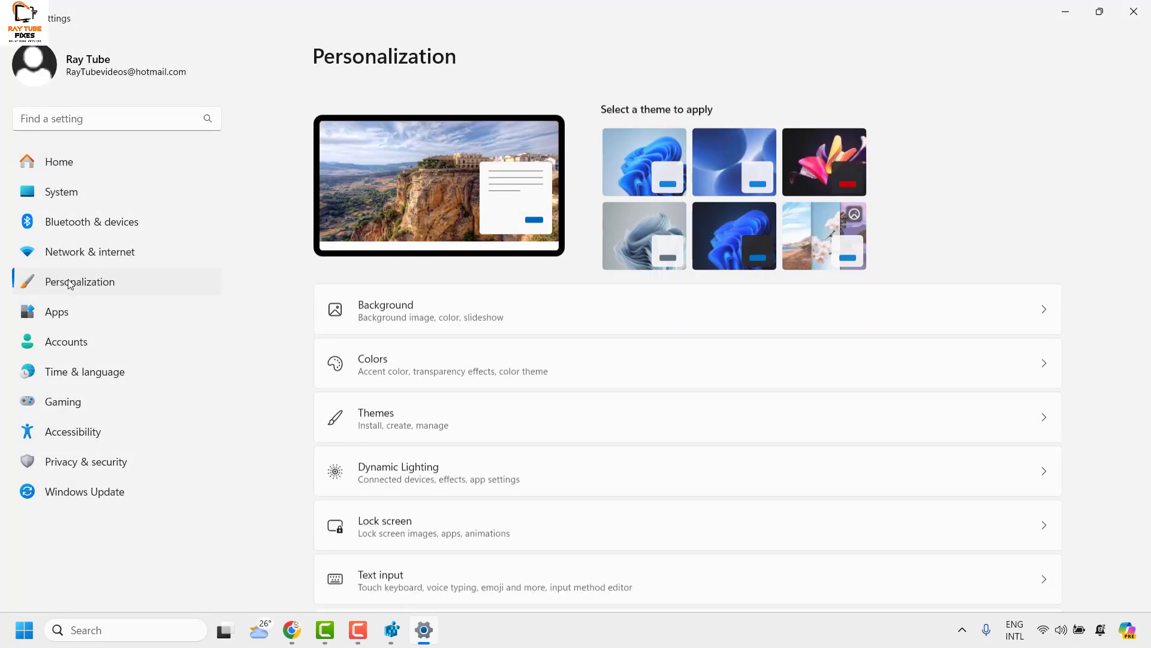
click(476, 299)
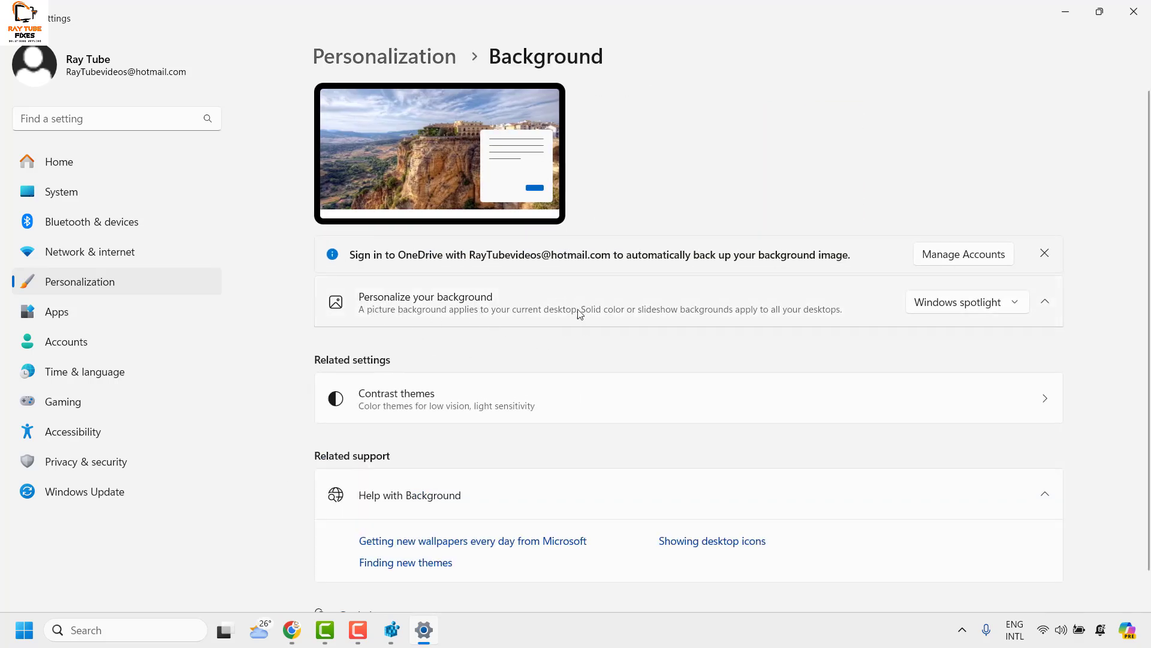
Switch the background type to Picture with the blue bloom image, then close Settings.
click(995, 310)
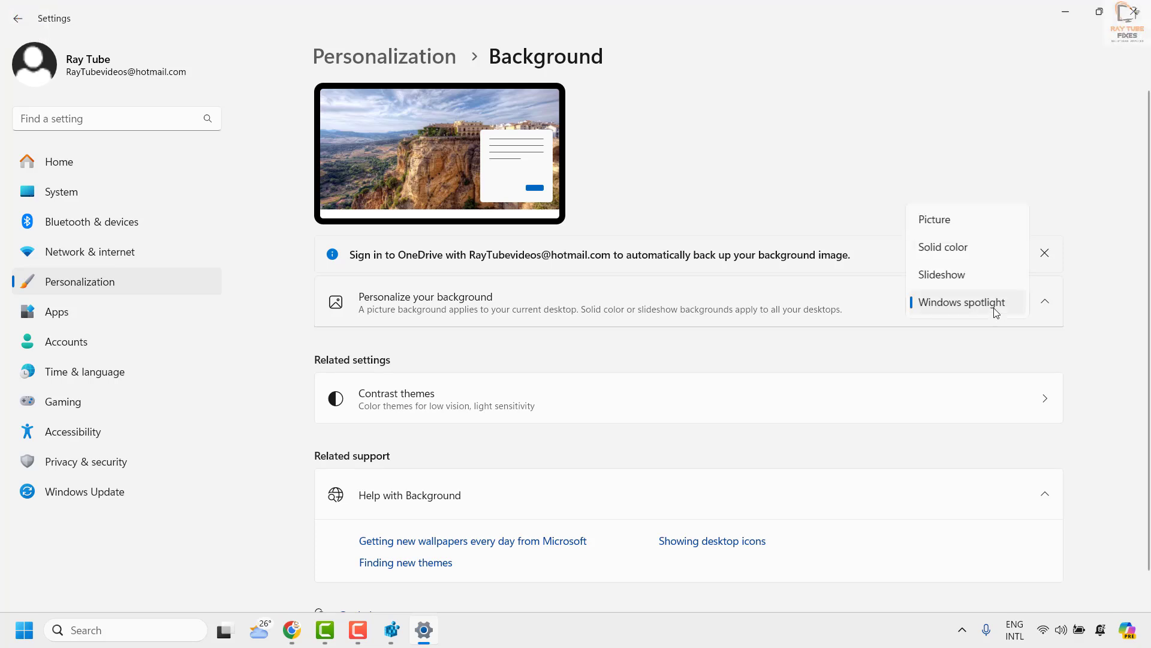
click(947, 222)
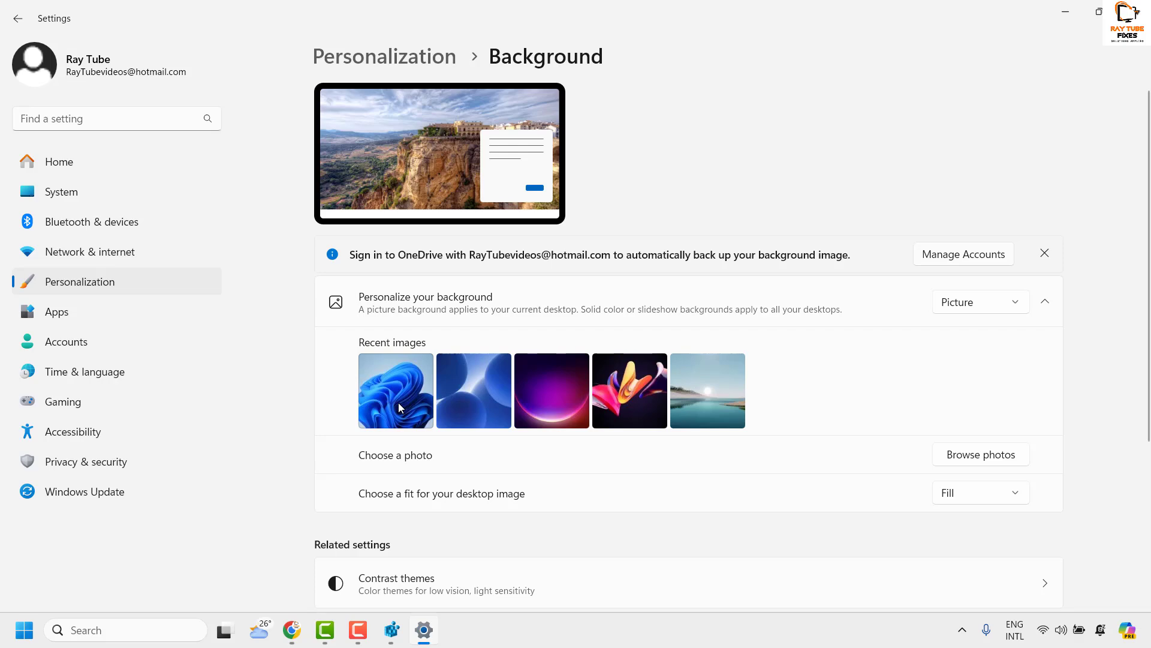
click(398, 402)
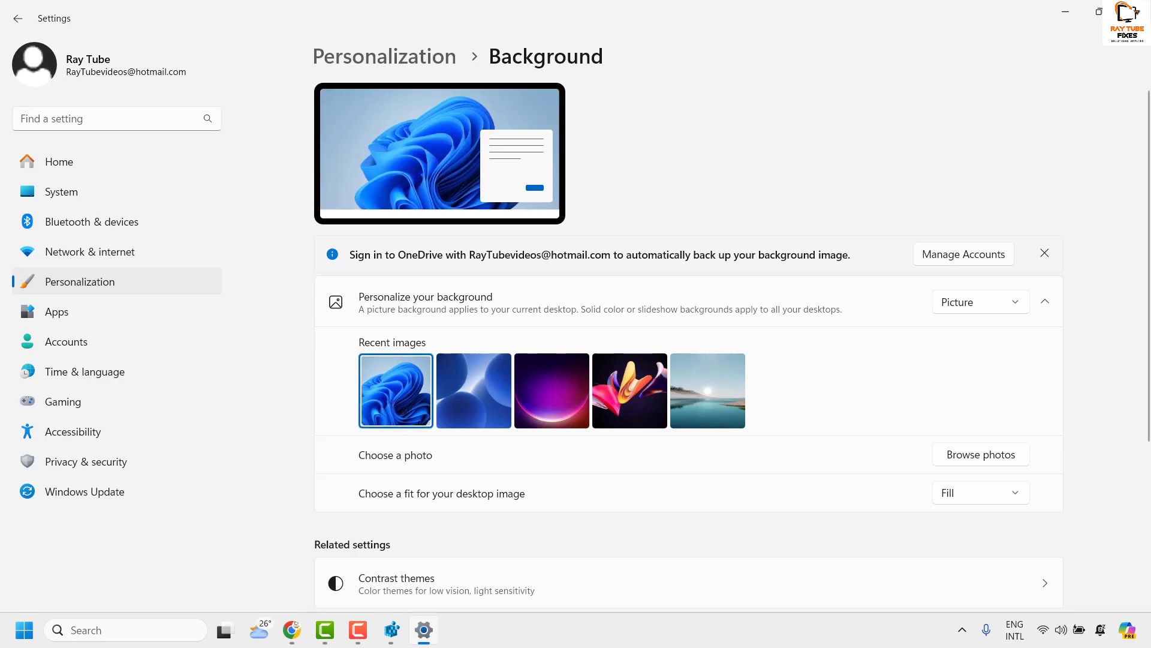
click(1132, 11)
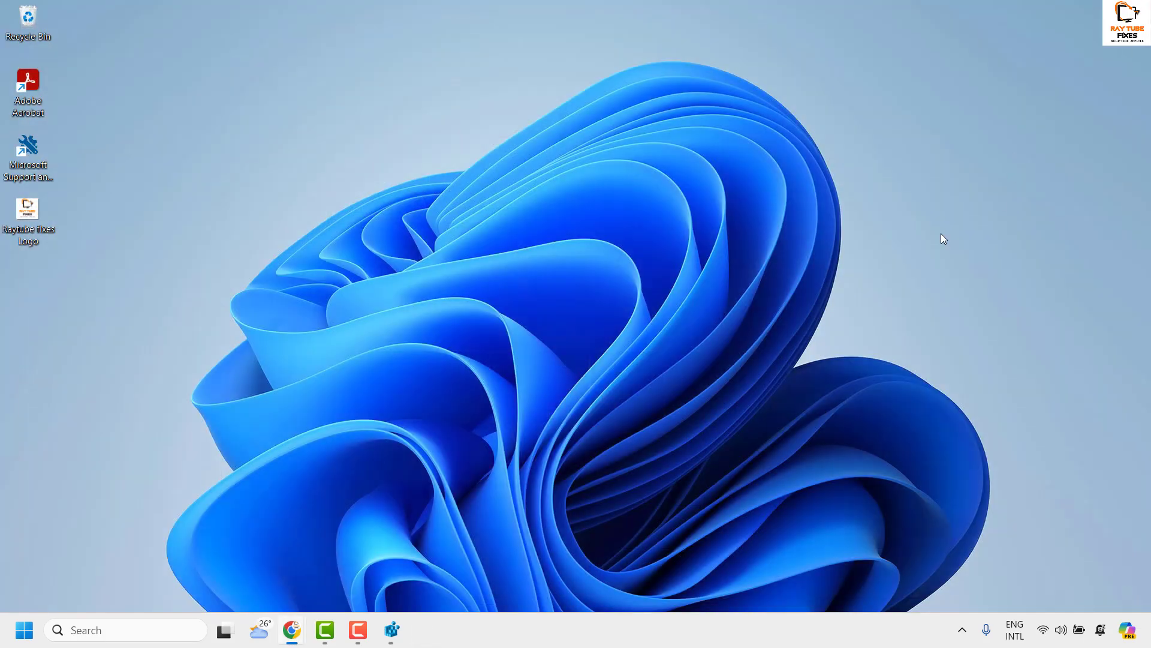